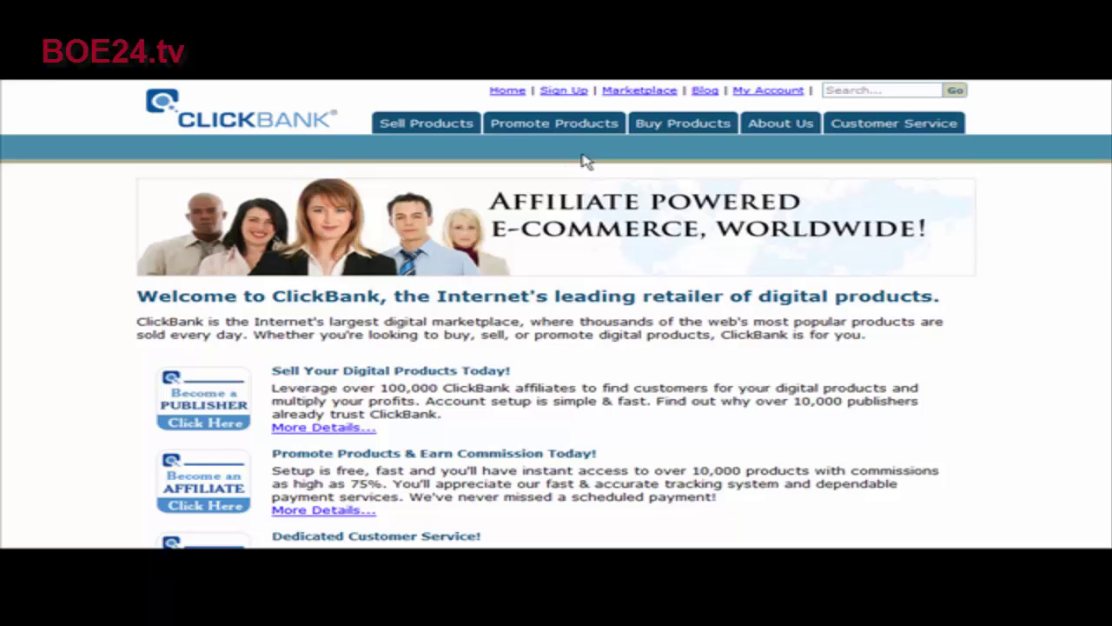
Search the ClickBank Marketplace for products in the Business to Business category
left_click(633, 92)
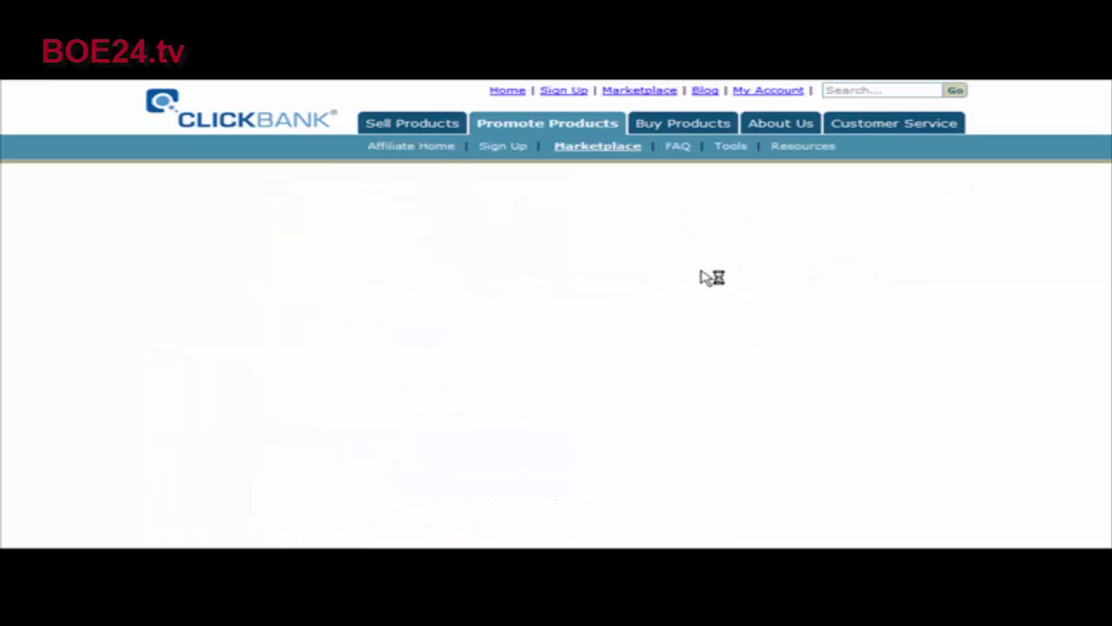
left_click(421, 219)
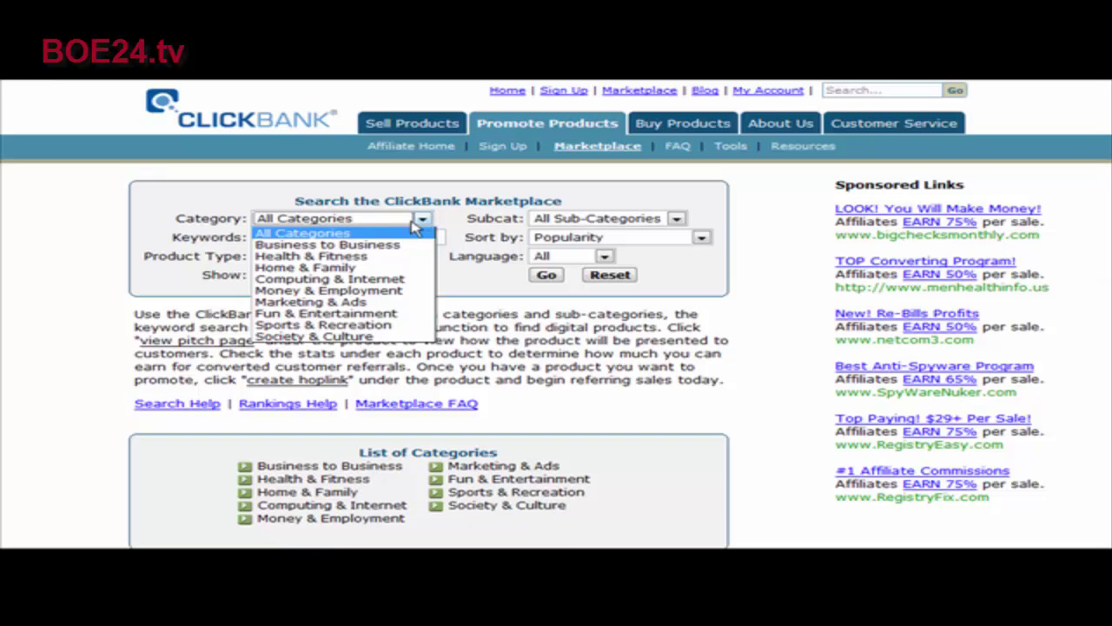
left_click(387, 246)
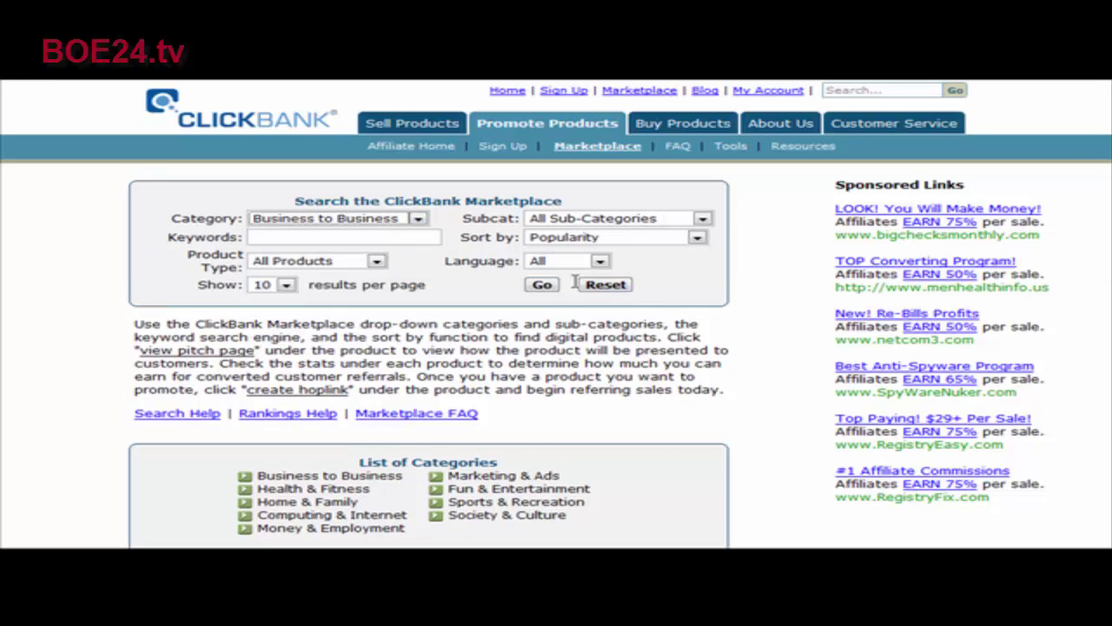
left_click(542, 286)
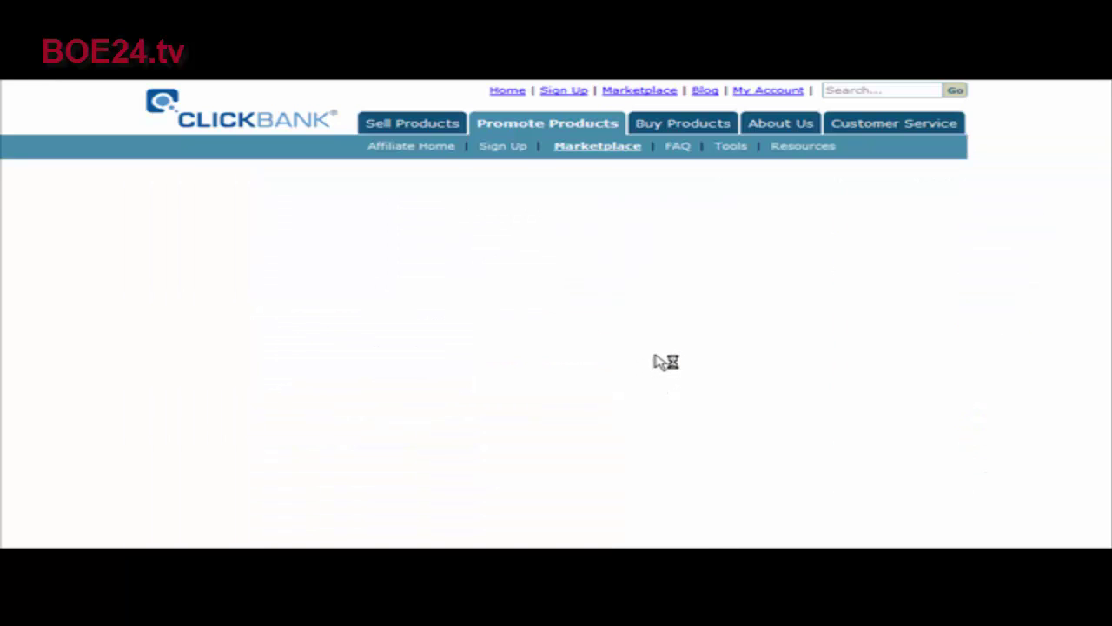
Create the DoublingStocks hoplink, copy its URL, then highlight the affiliate nickname within it
scroll(500, 258, "down", 3)
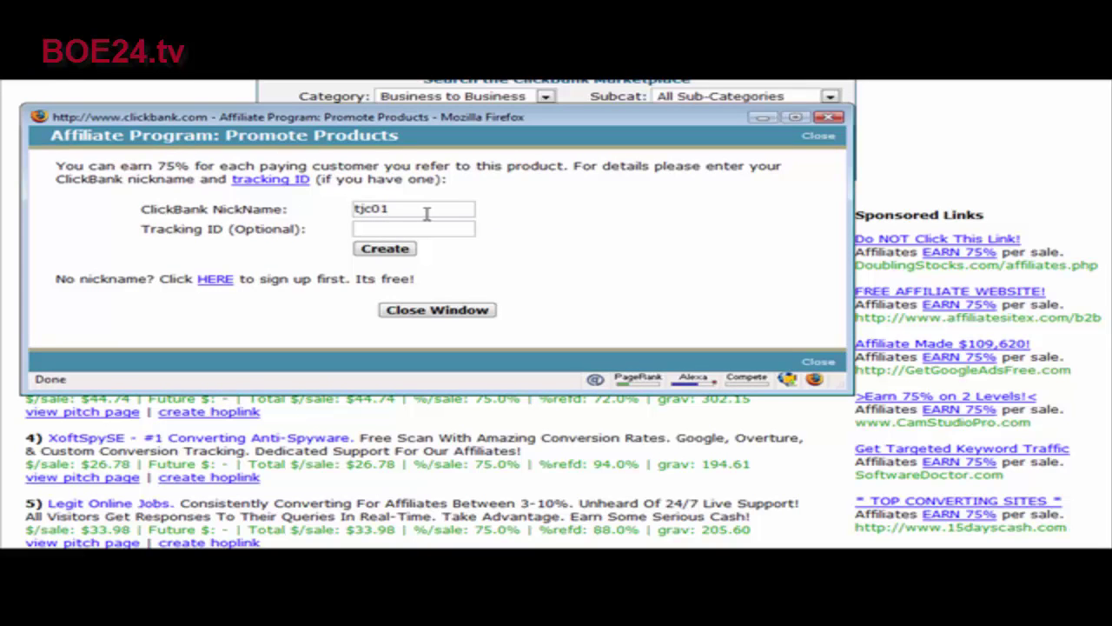
left_click(361, 249)
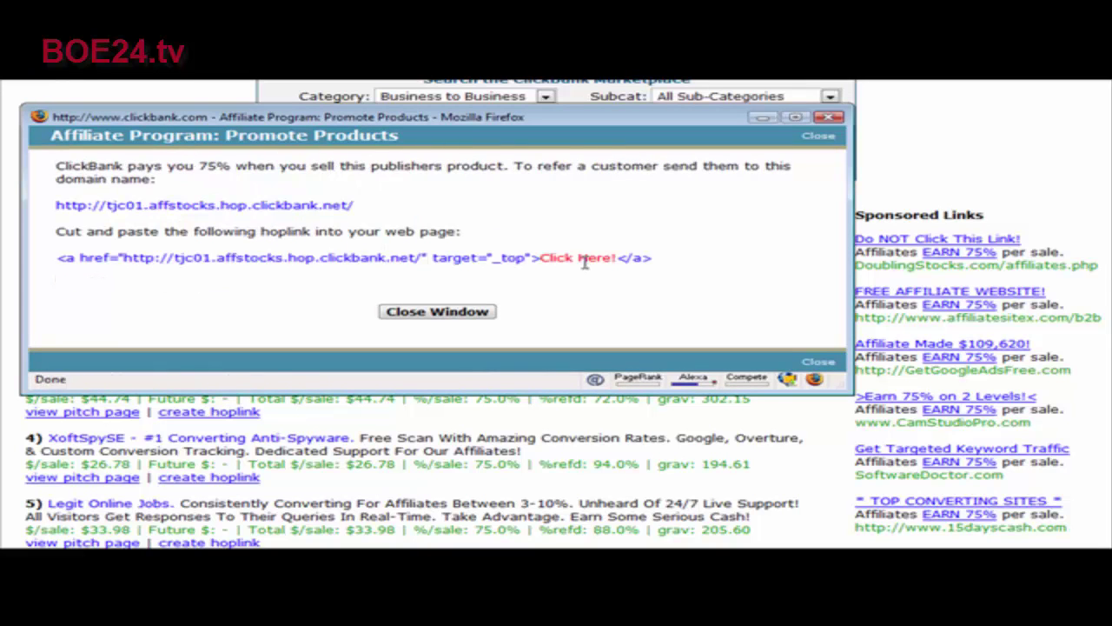
left_click_drag(56, 205, 363, 213)
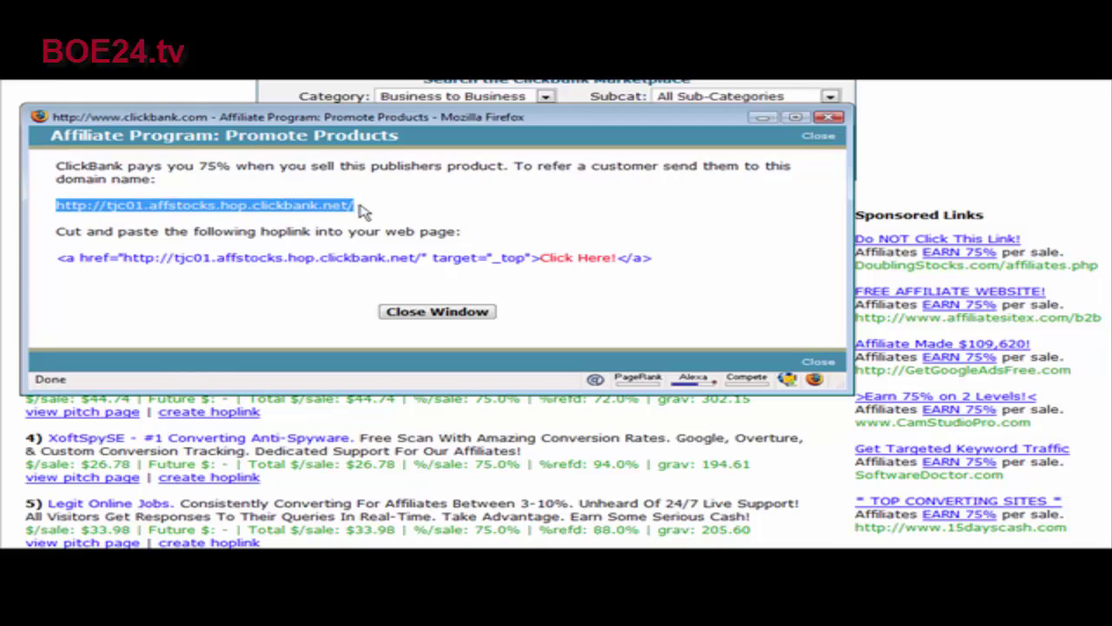
right_click(332, 201)
left_click(373, 217)
left_click(363, 217)
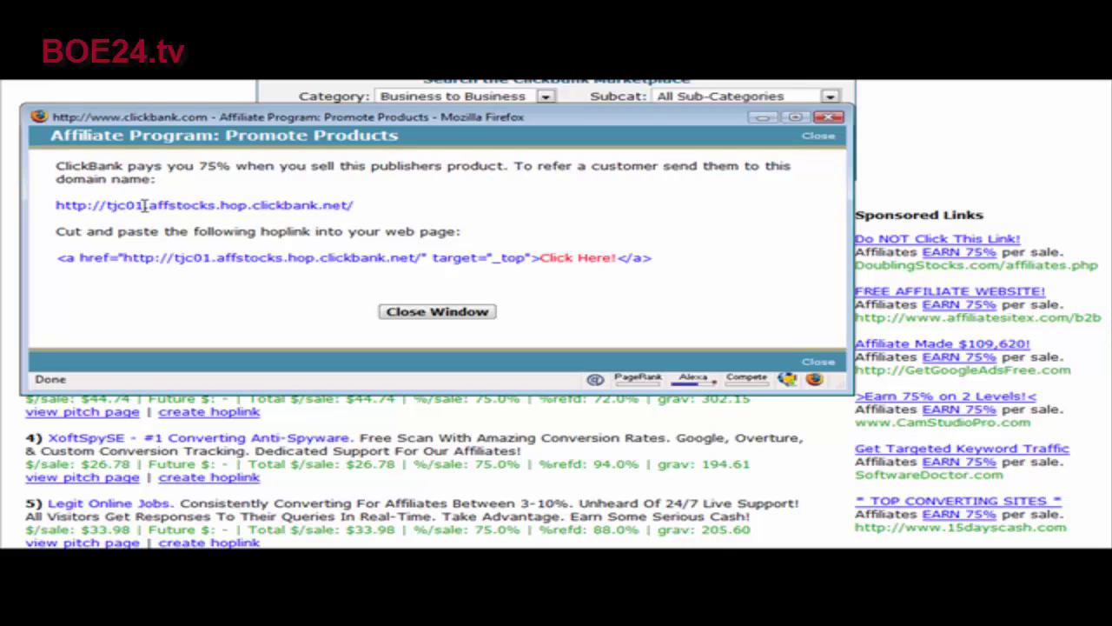
left_click_drag(144, 205, 104, 205)
left_click(106, 205)
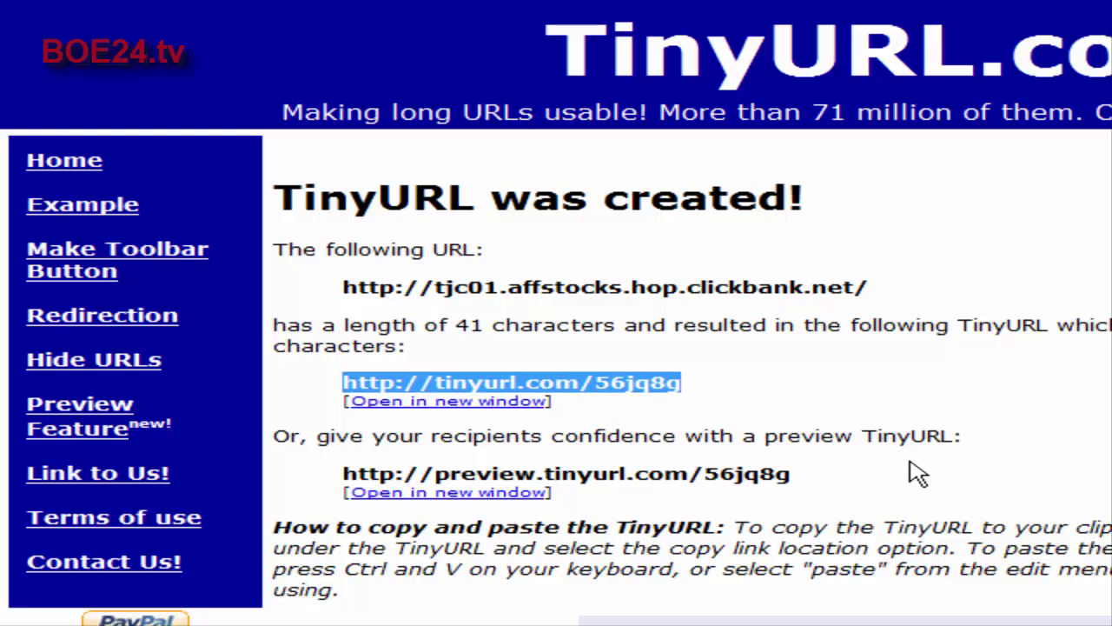
right_click(645, 377)
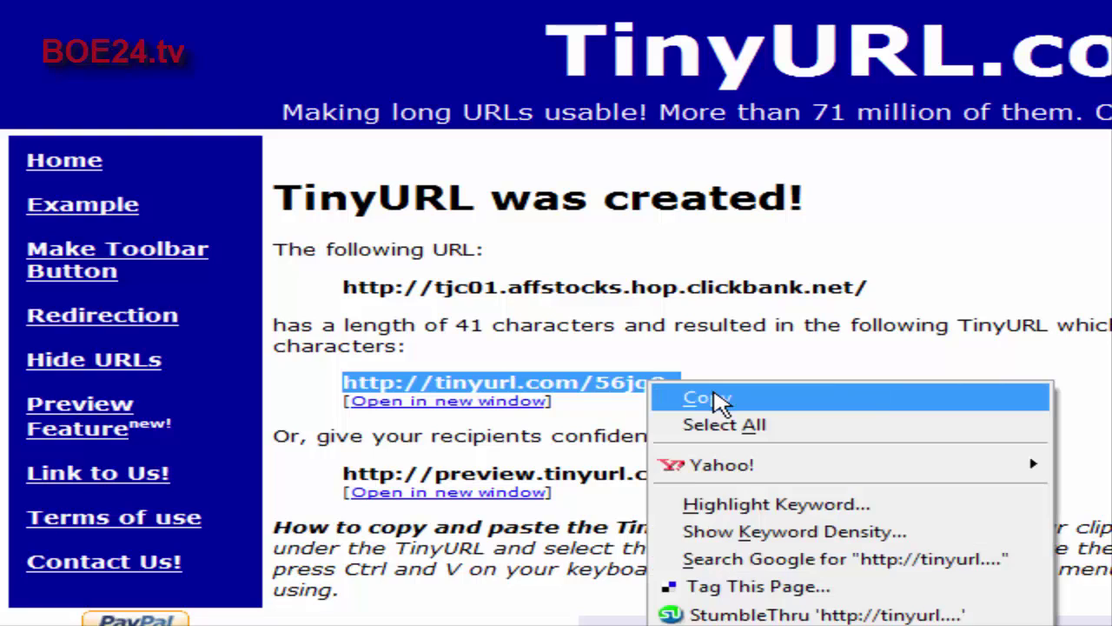
left_click(711, 398)
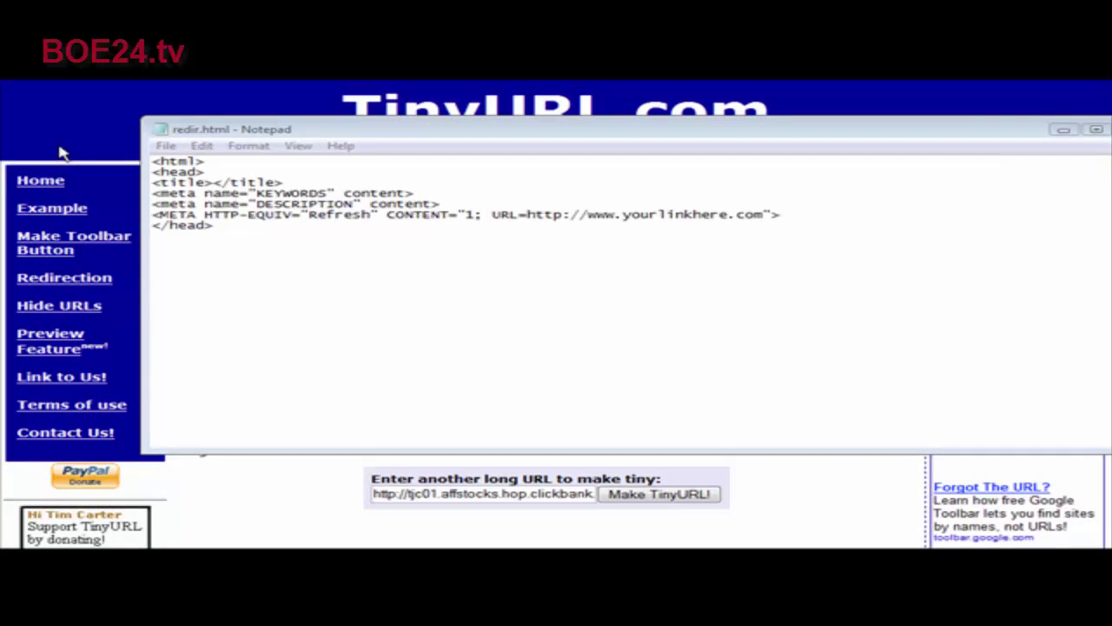
left_click(432, 132)
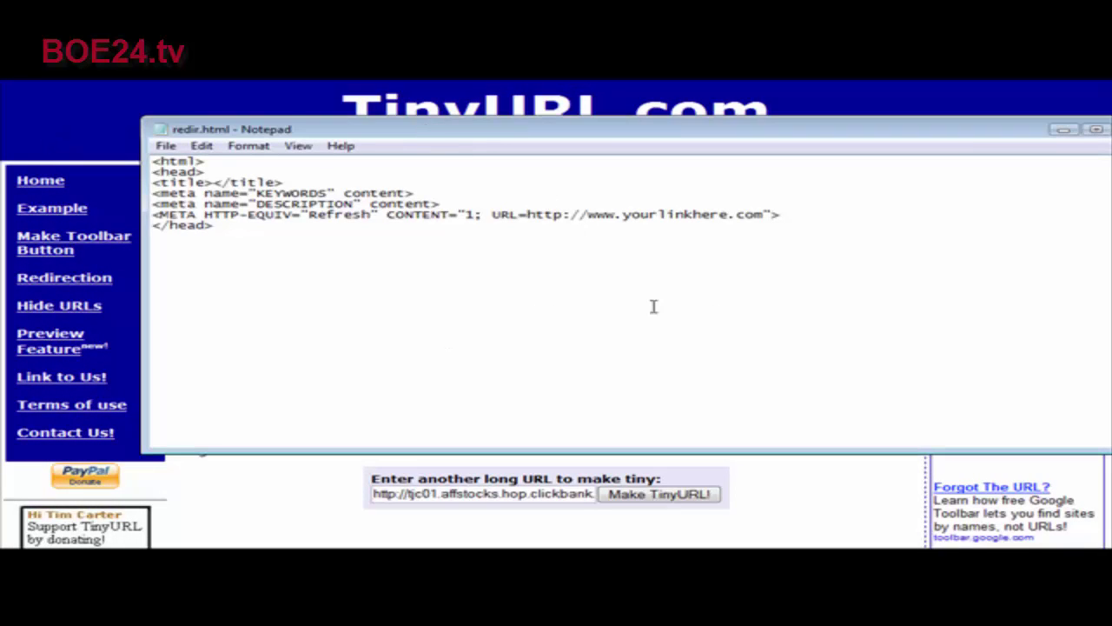
key("Left")
key("Left")
key("Left")
key("Left")
key("Left")
key("Left")
key("Left")
key("Left")
key("Left")
key("Left")
key("Left")
key("Left")
key("Left")
key("Left")
key("Left")
key("Left")
key("Left")
key("Left")
key("Left")
key("Left")
left_click_drag(527, 214, 762, 214)
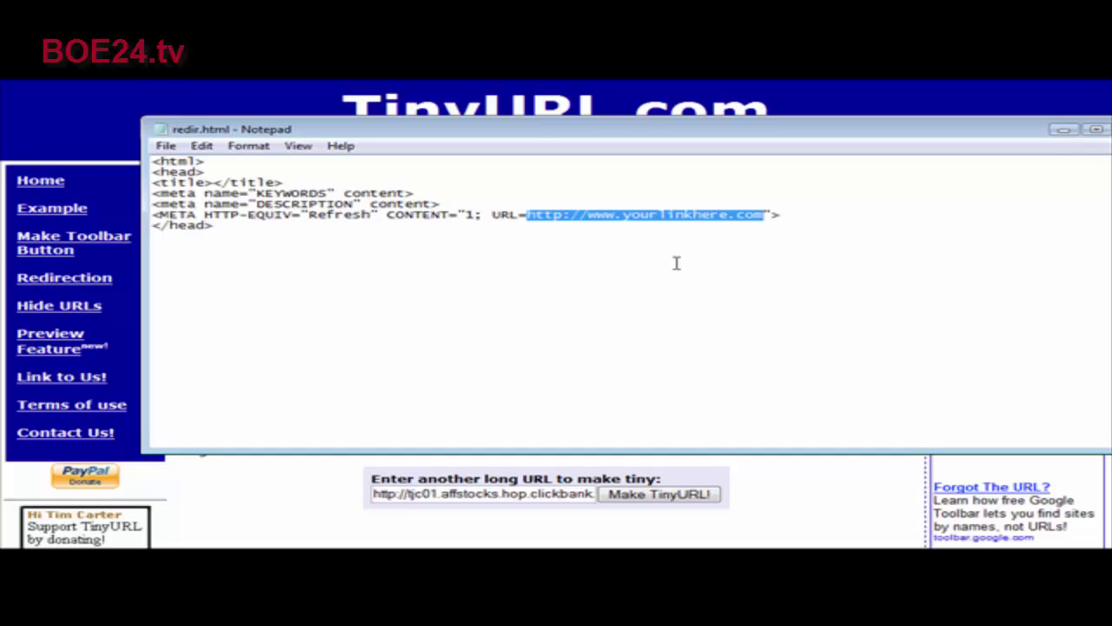
key("ctrl+v")
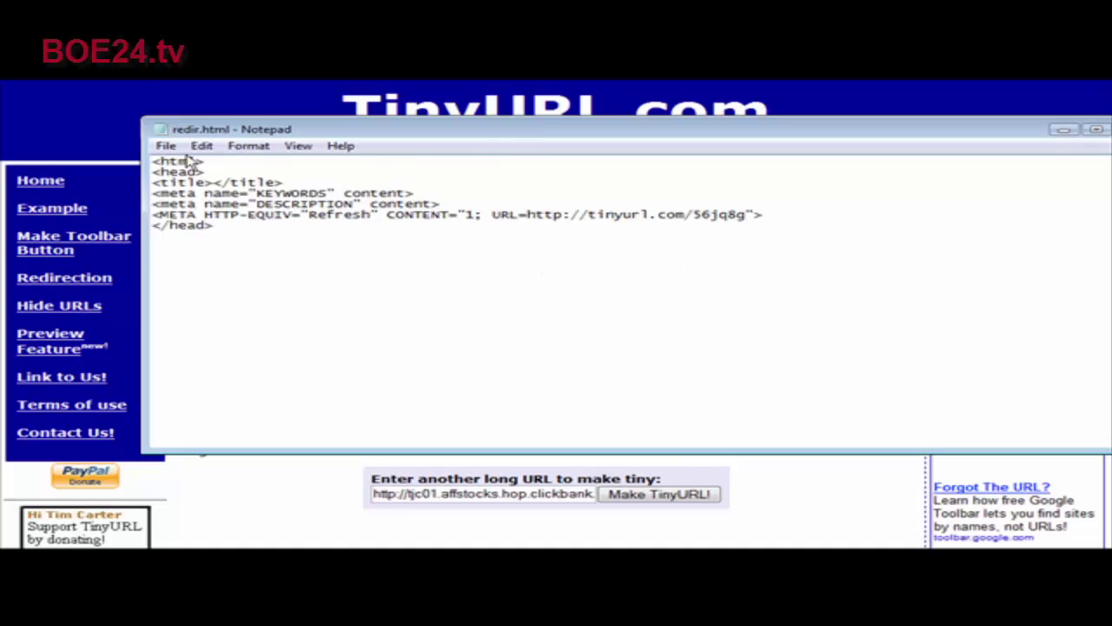
left_click(165, 146)
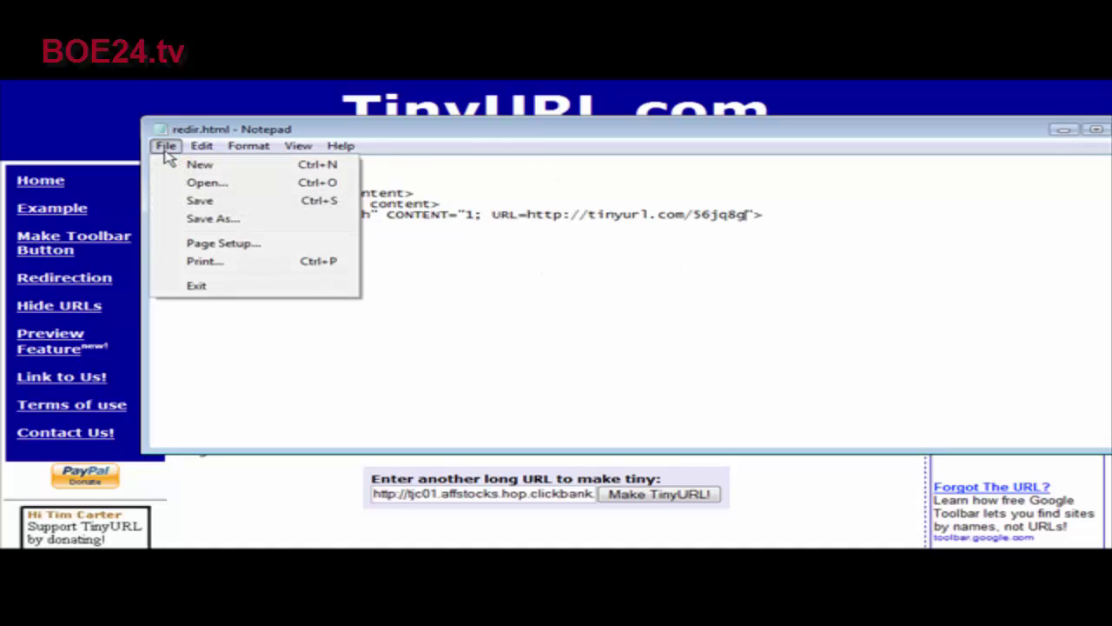
left_click(200, 201)
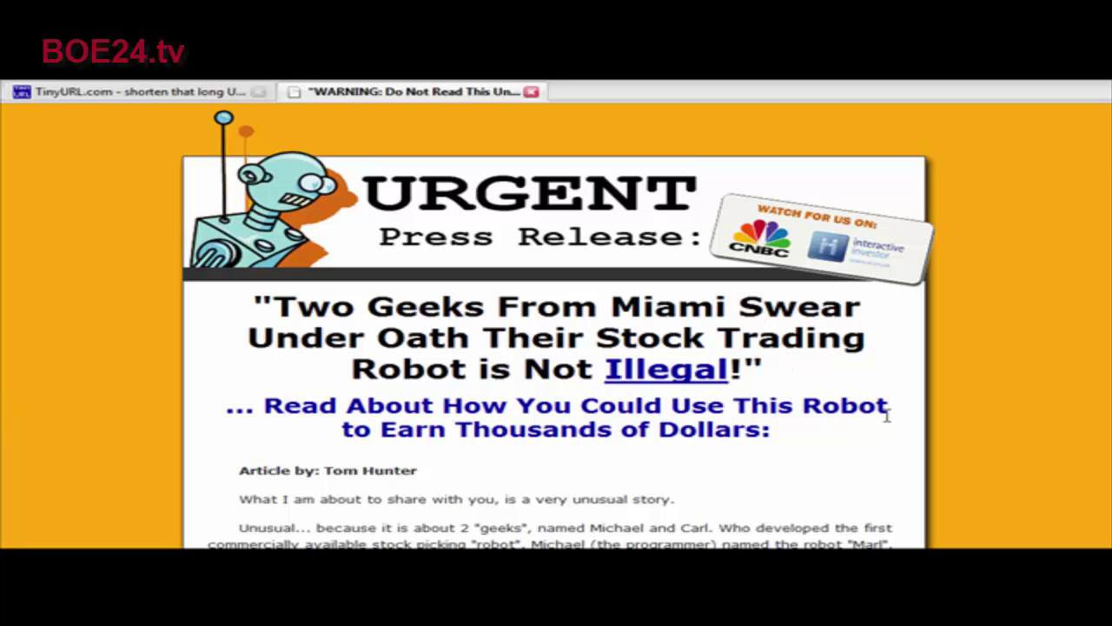
Scroll down the stock-robot sales page to its $47.00 subscription offer
scroll(972, 400, "down", 4)
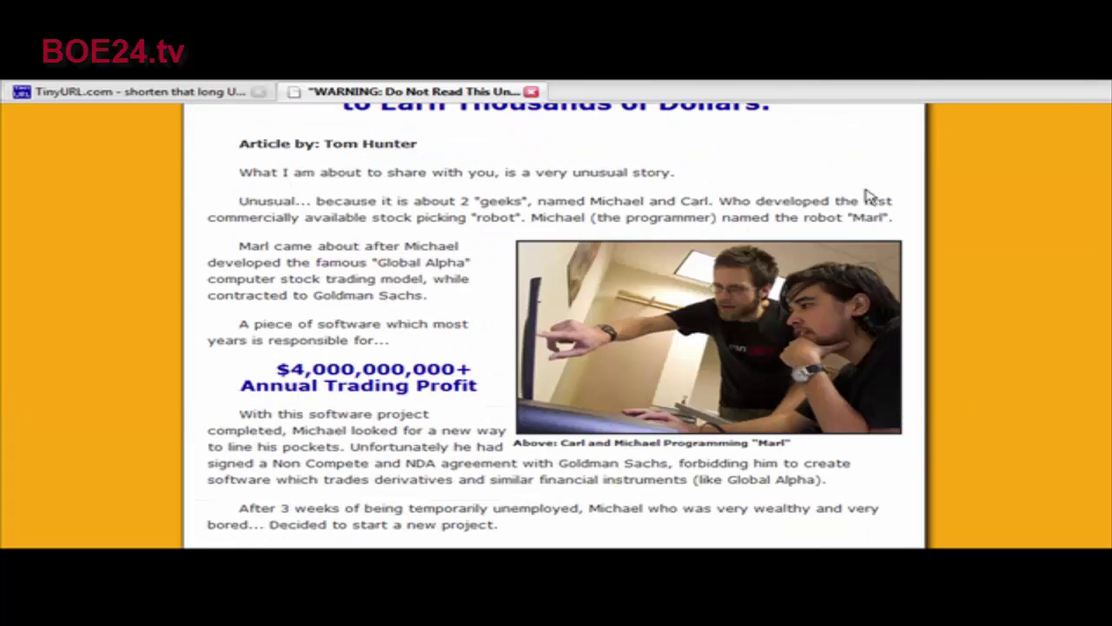
scroll(556, 326, "down", 20)
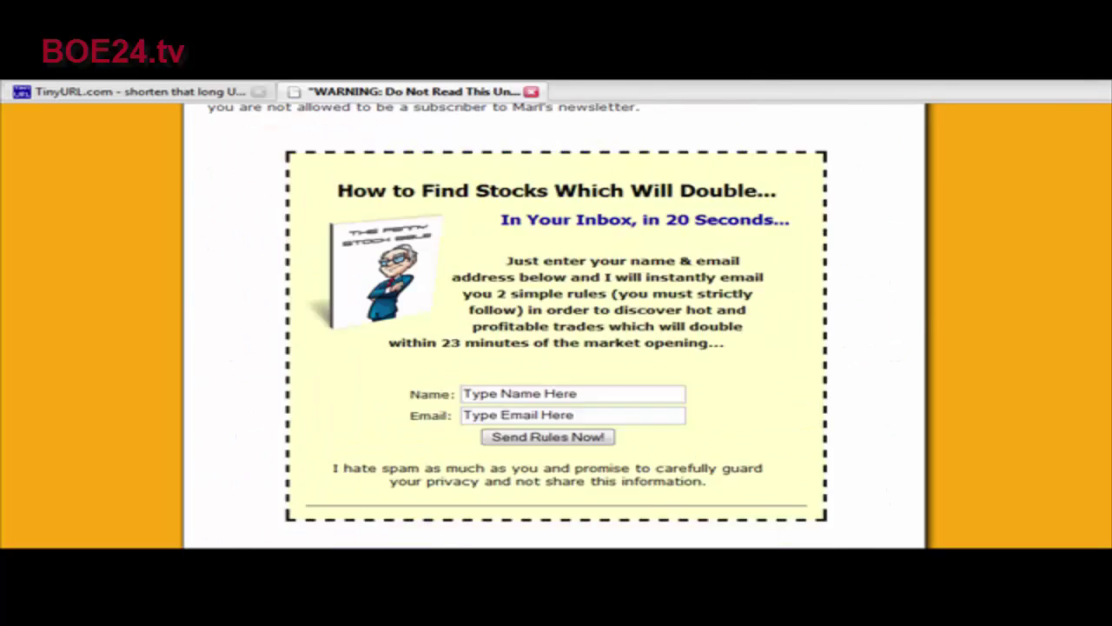
scroll(919, 415, "down", 7)
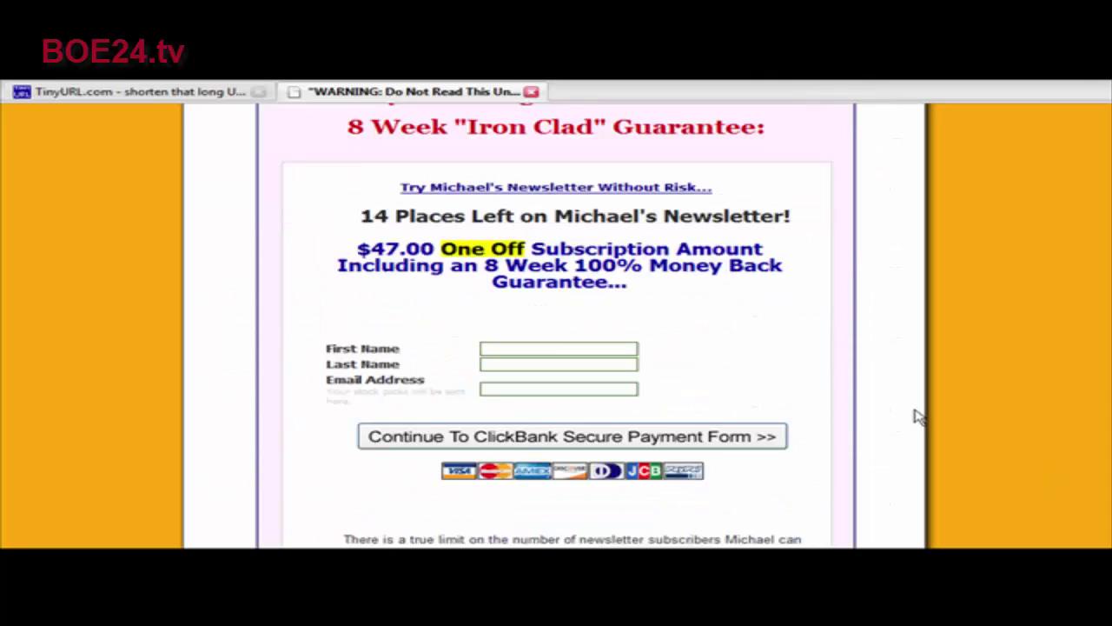
Continue to the ClickBank payment form and highlight its affiliate = TJC01 line
left_click(508, 251)
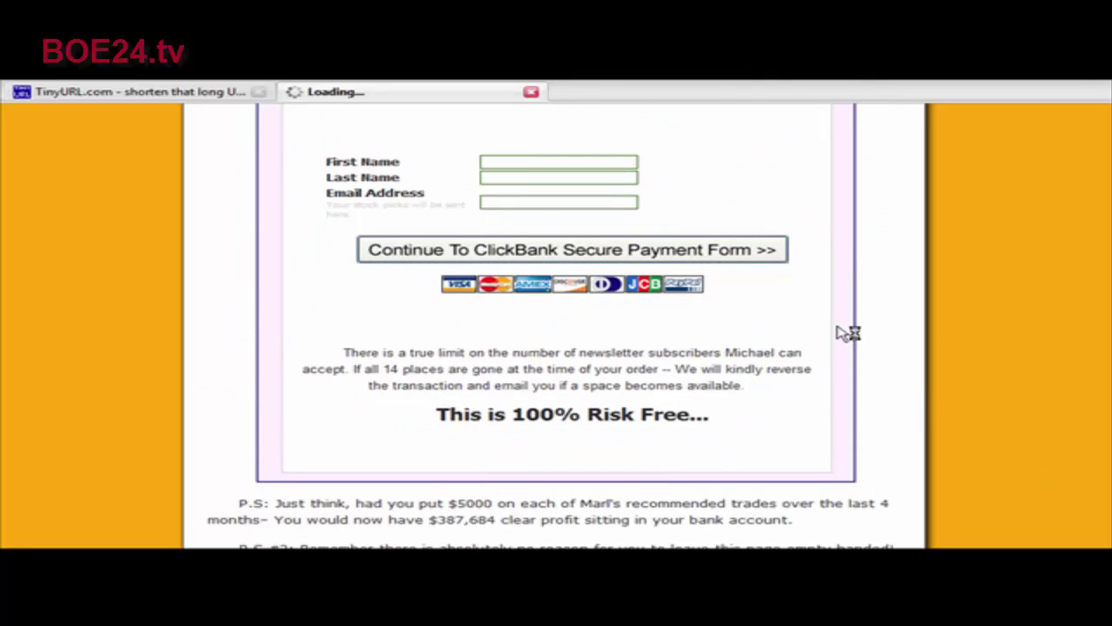
scroll(891, 328, "down", 5)
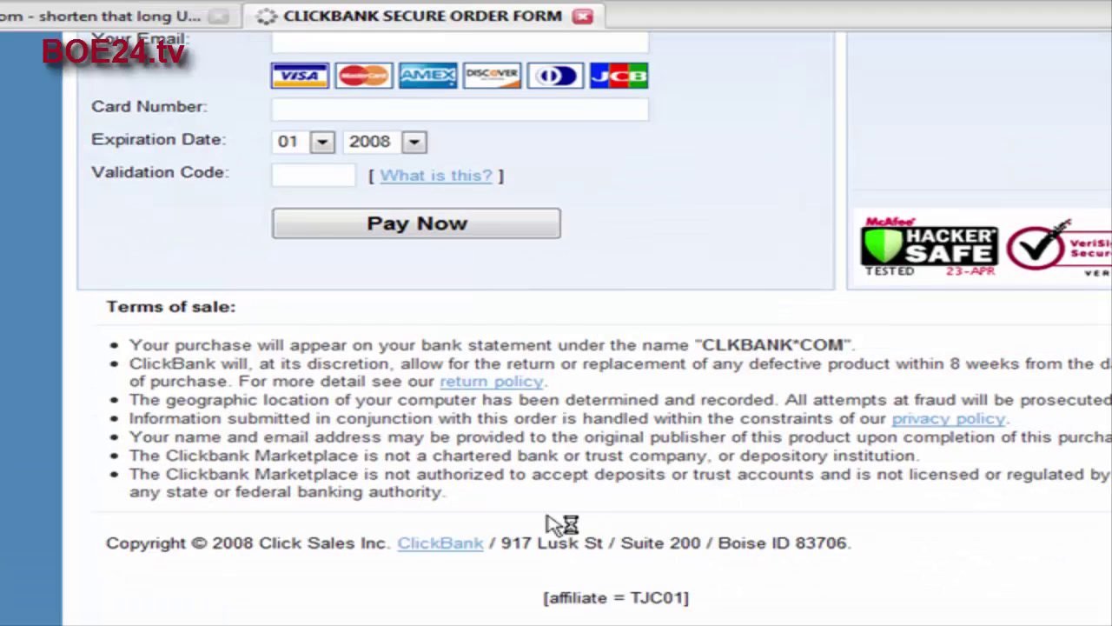
left_click_drag(549, 598, 693, 600)
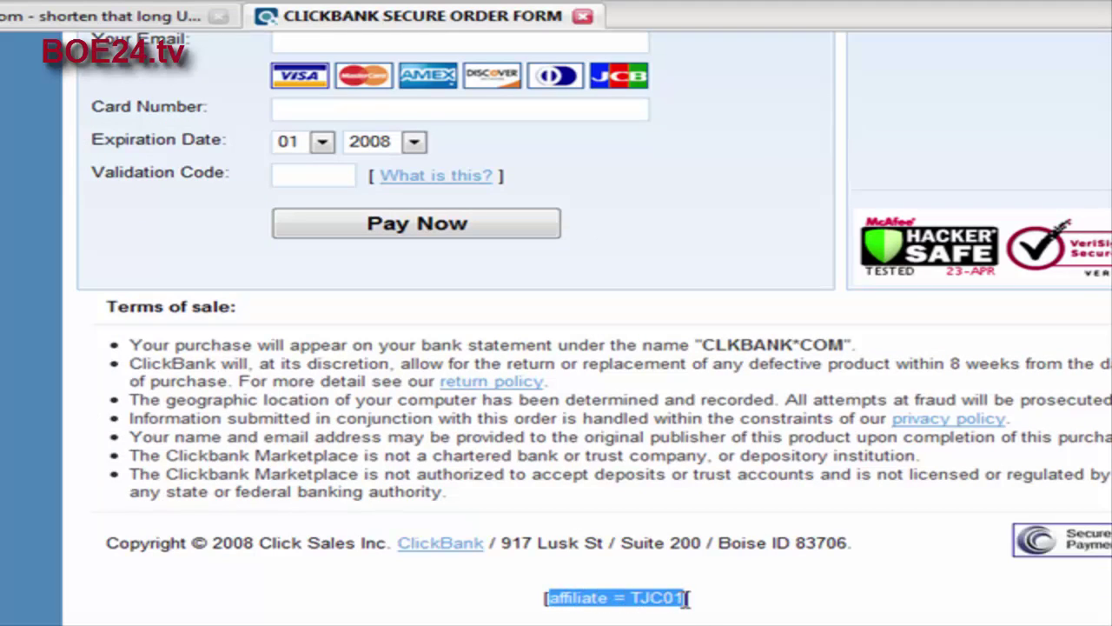
left_click(744, 592)
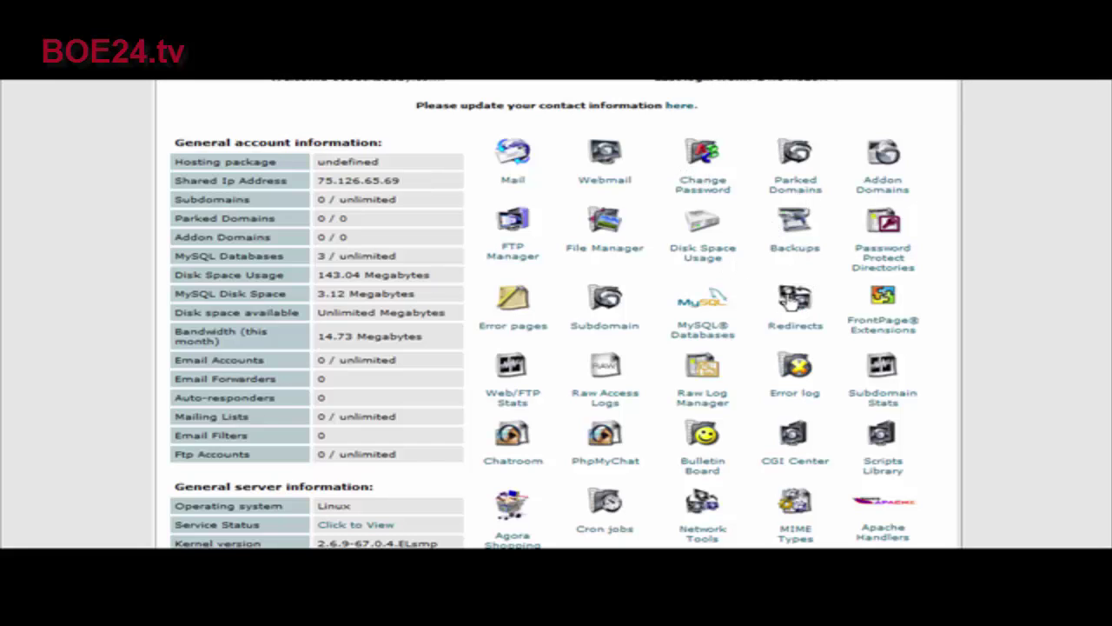
left_click(792, 299)
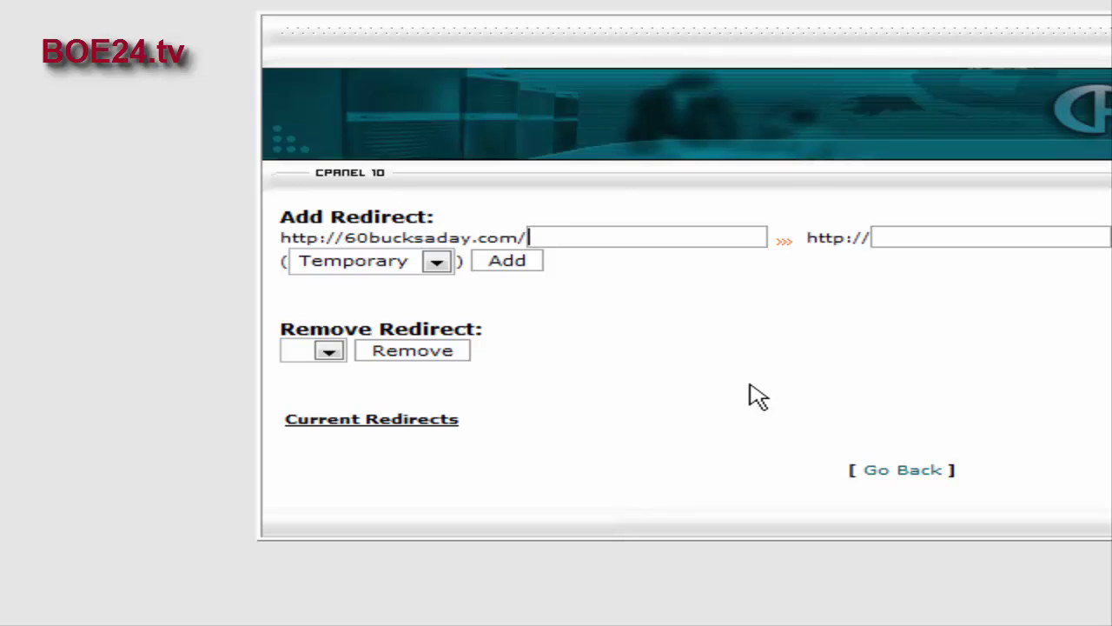
type("redirect")
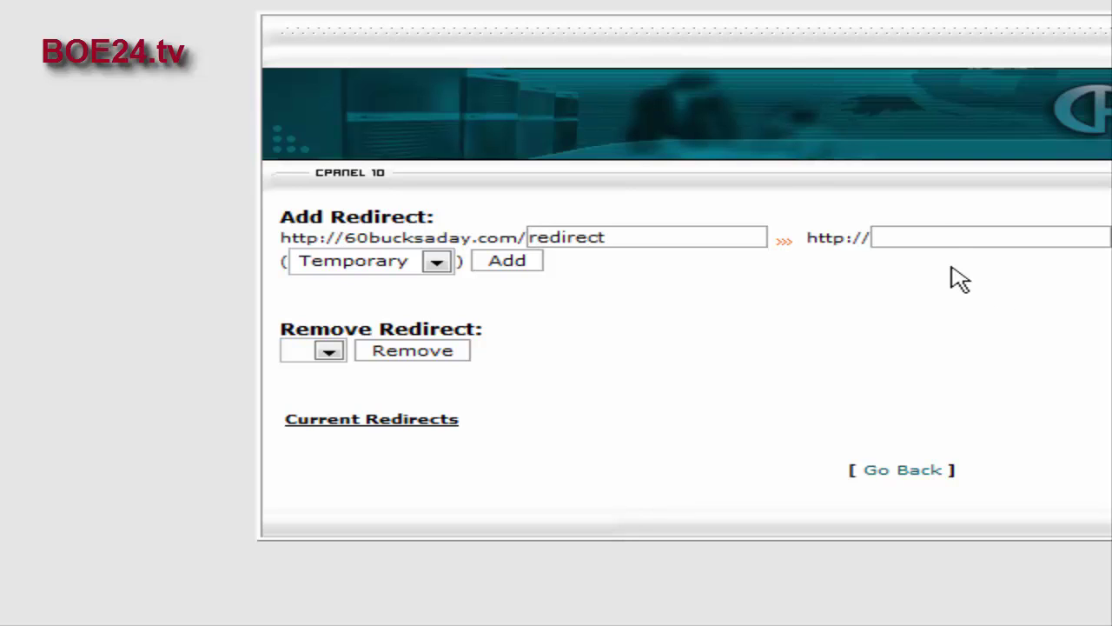
left_click(882, 237)
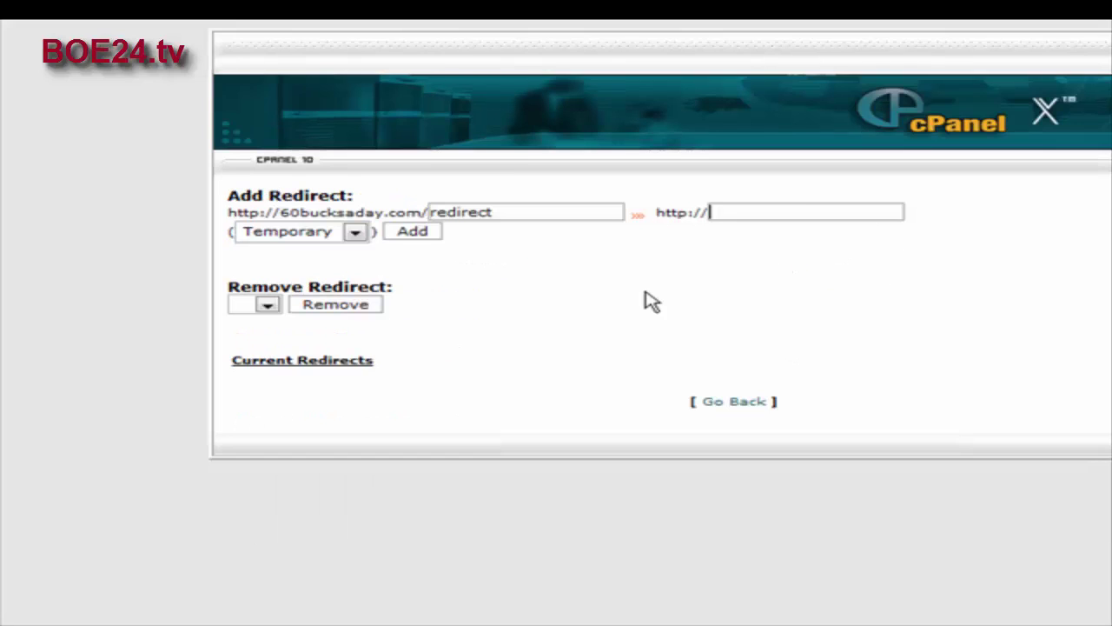
key("ctrl+v")
key("Down")
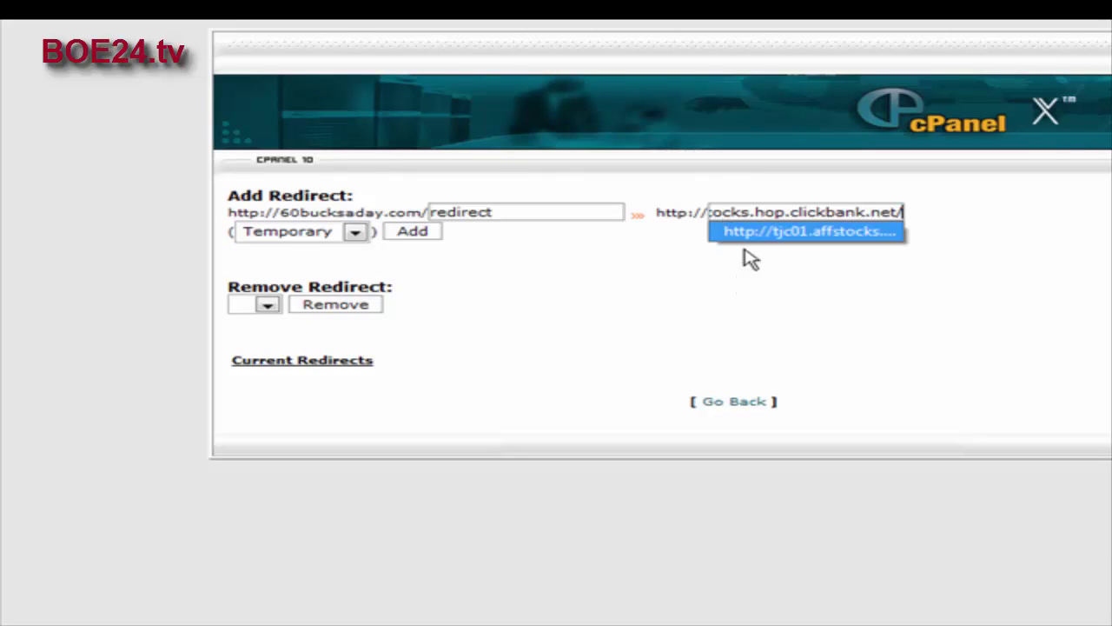
key("Escape")
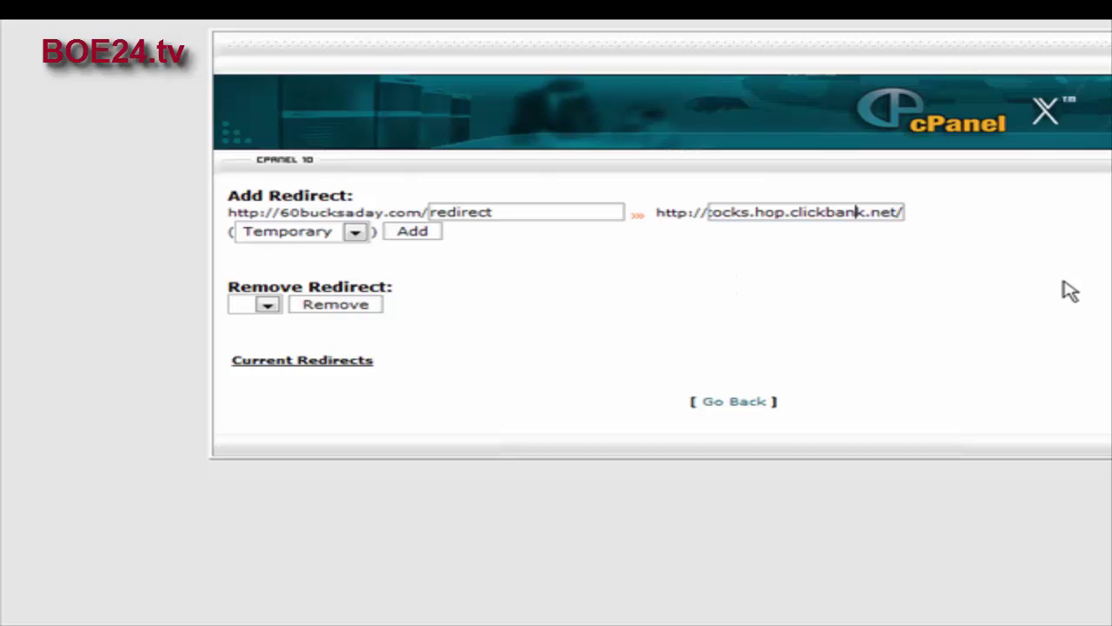
key("Home")
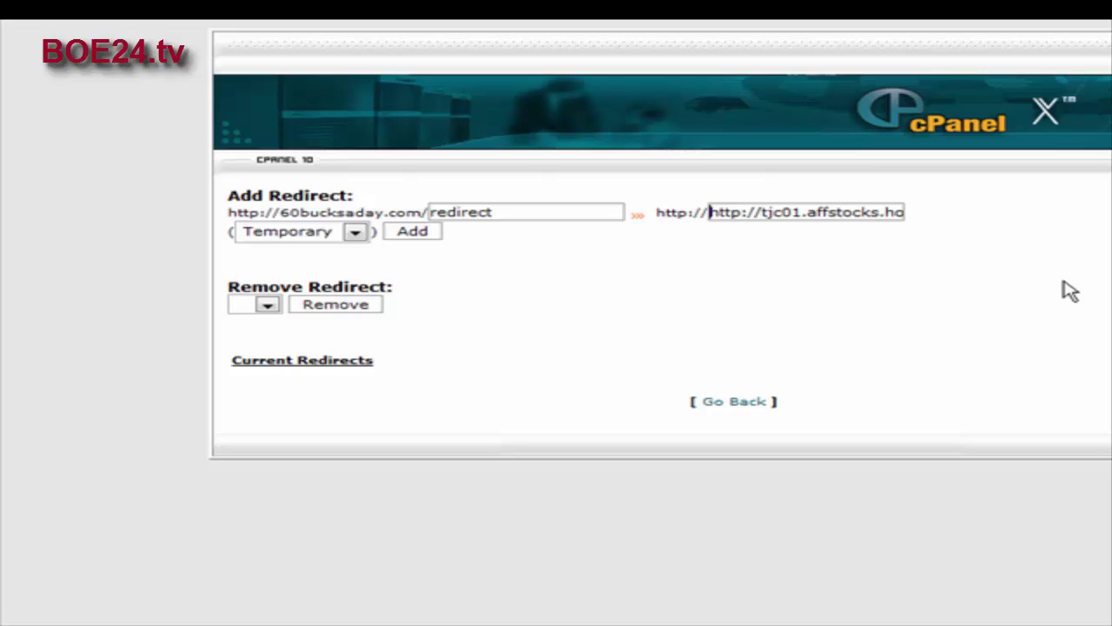
key("Delete")
key("Delete")
key("Delete")
key("Delete")
key("Delete")
key("Delete")
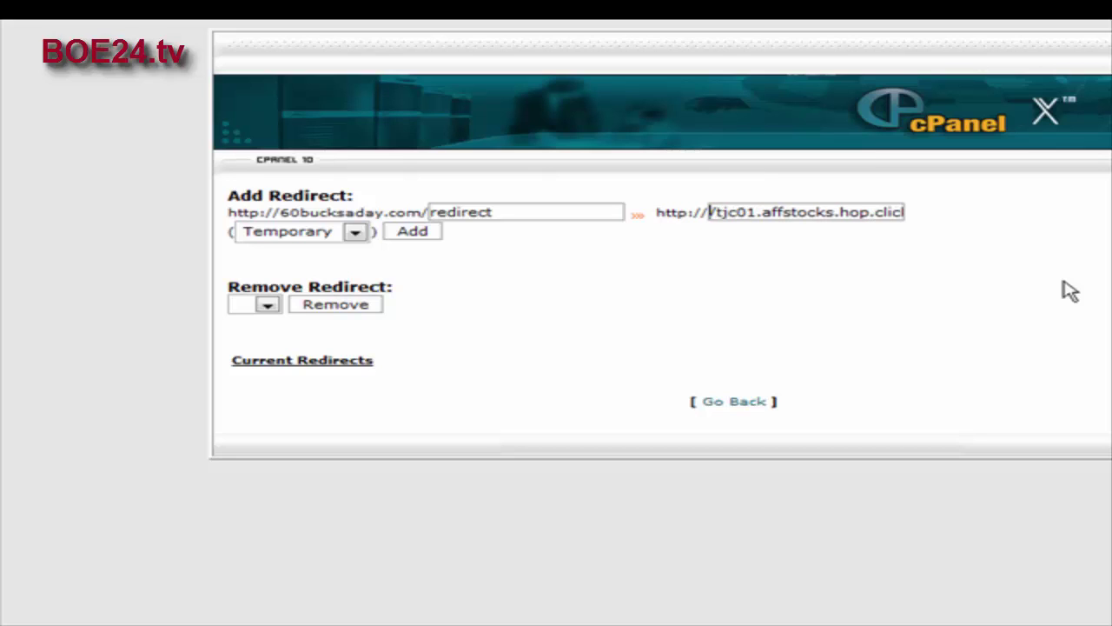
key("Delete")
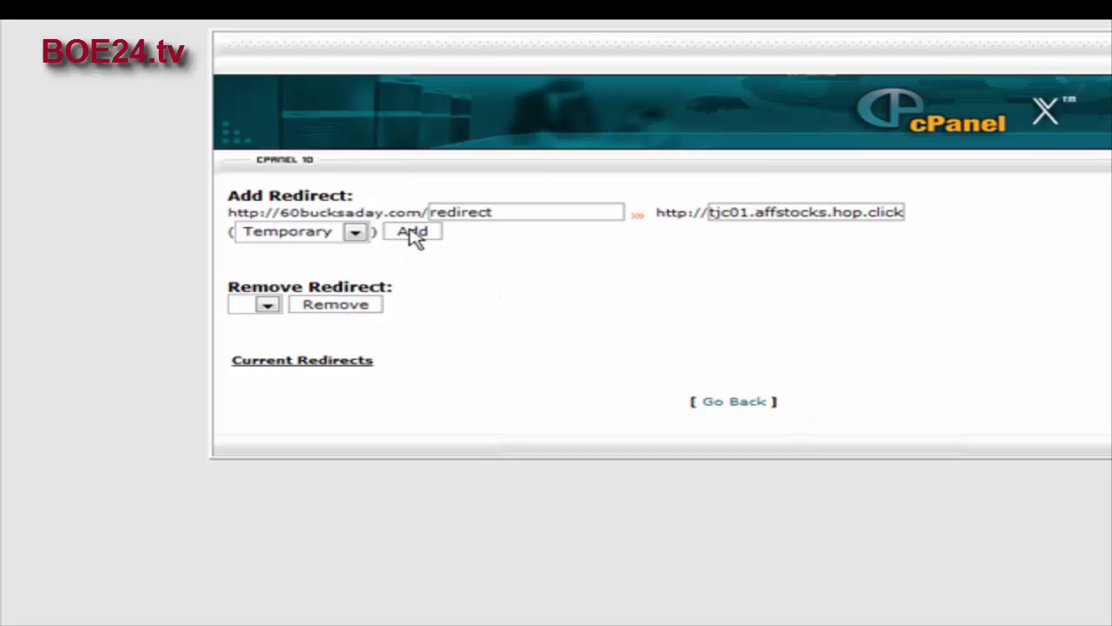
left_click(355, 233)
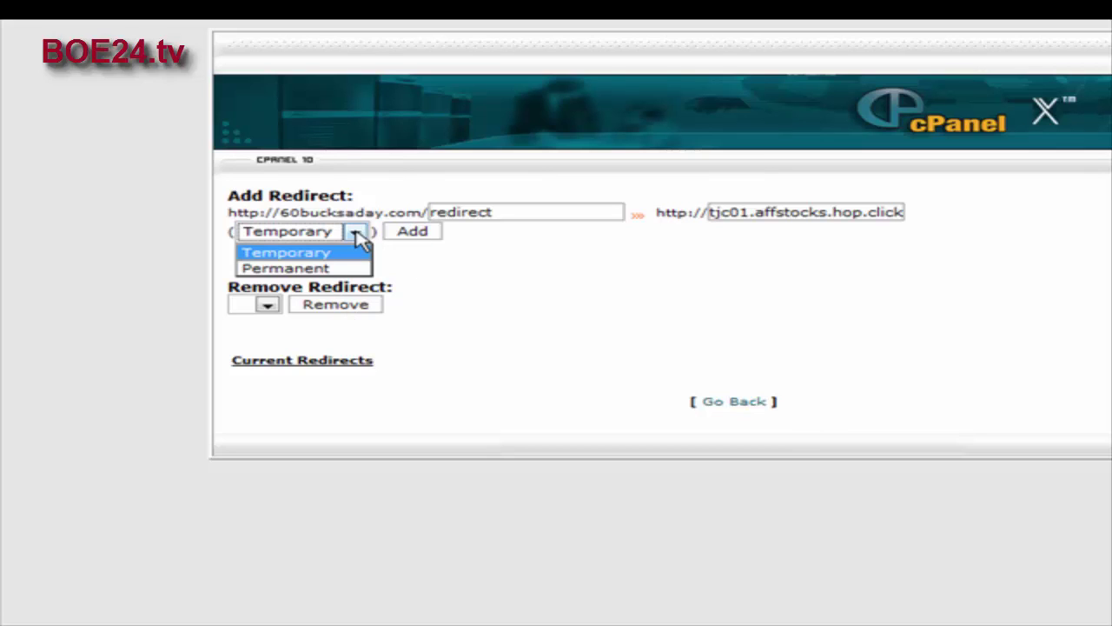
left_click(459, 265)
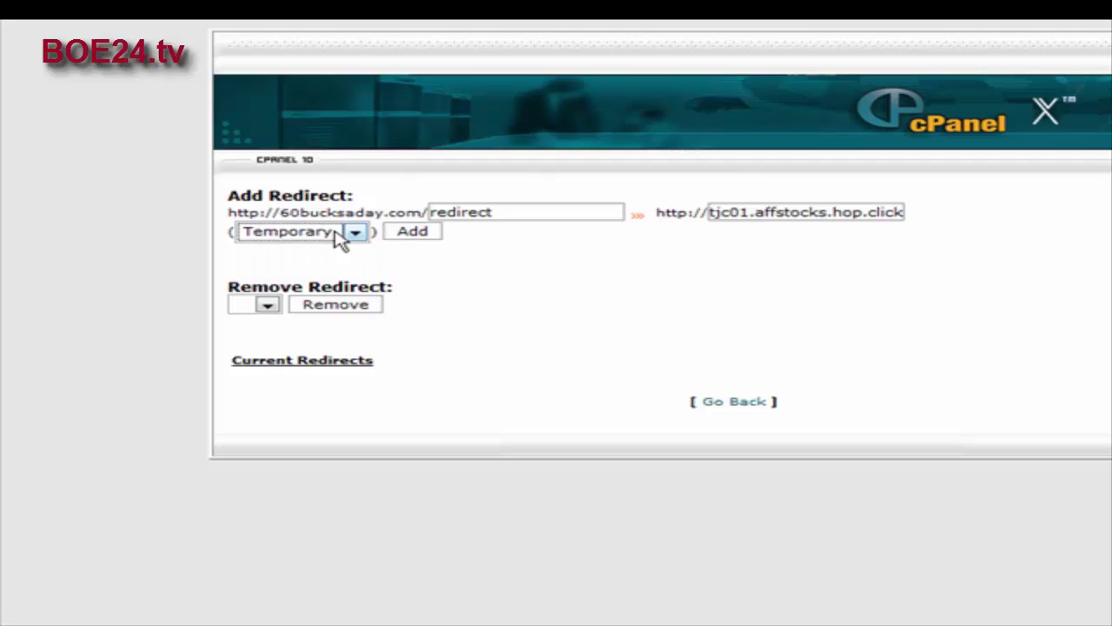
left_click(413, 233)
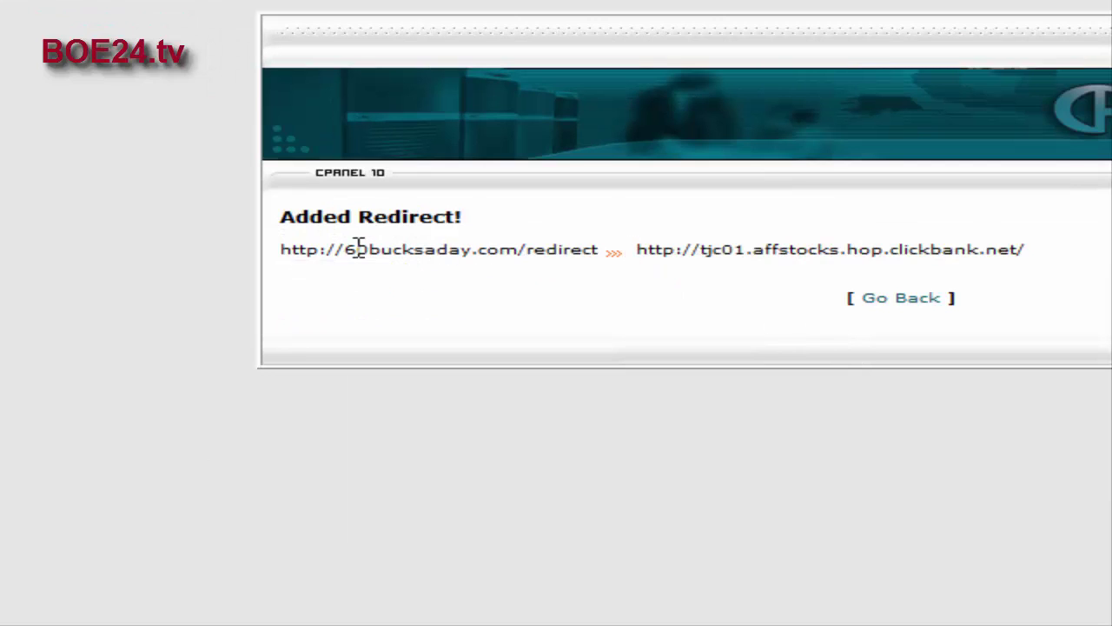
left_click_drag(282, 250, 592, 251)
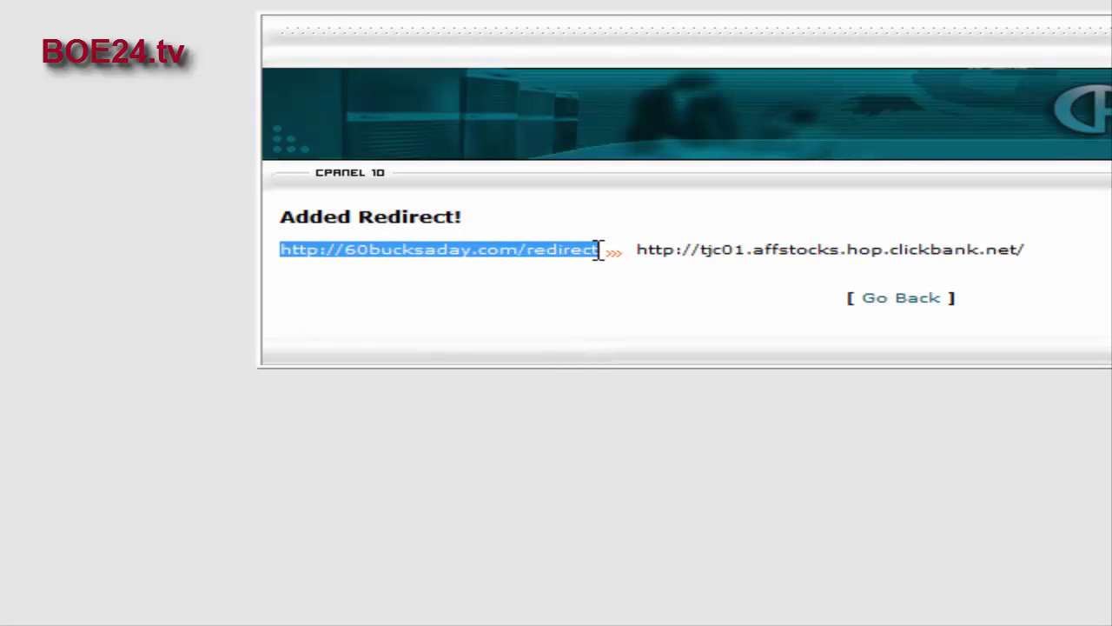
right_click(578, 250)
left_click(622, 271)
key("alt+Tab")
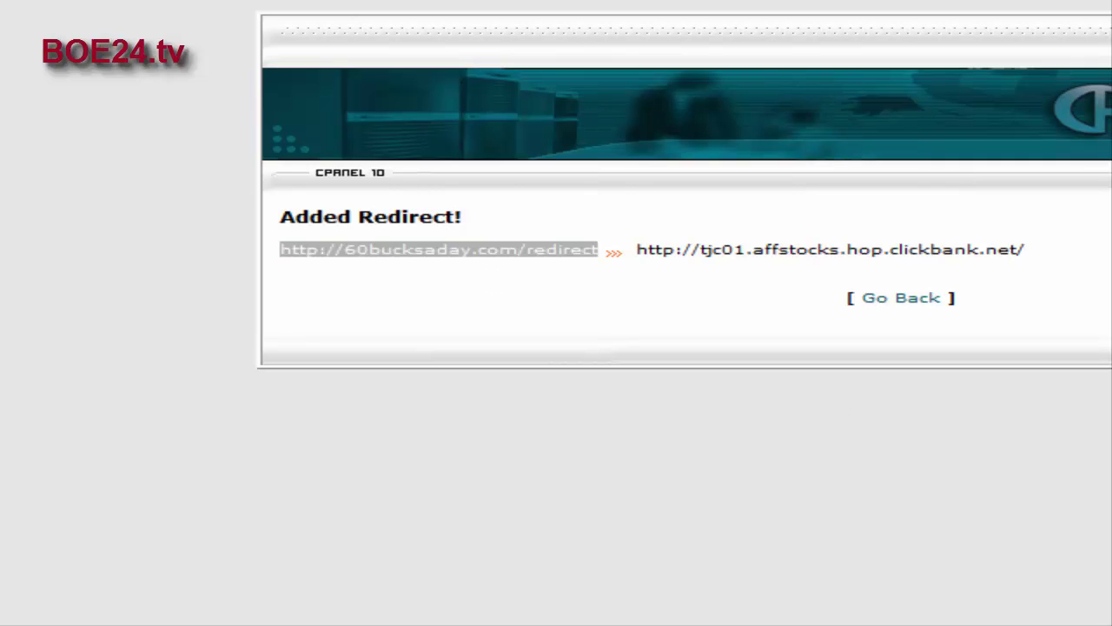
key("alt+Tab")
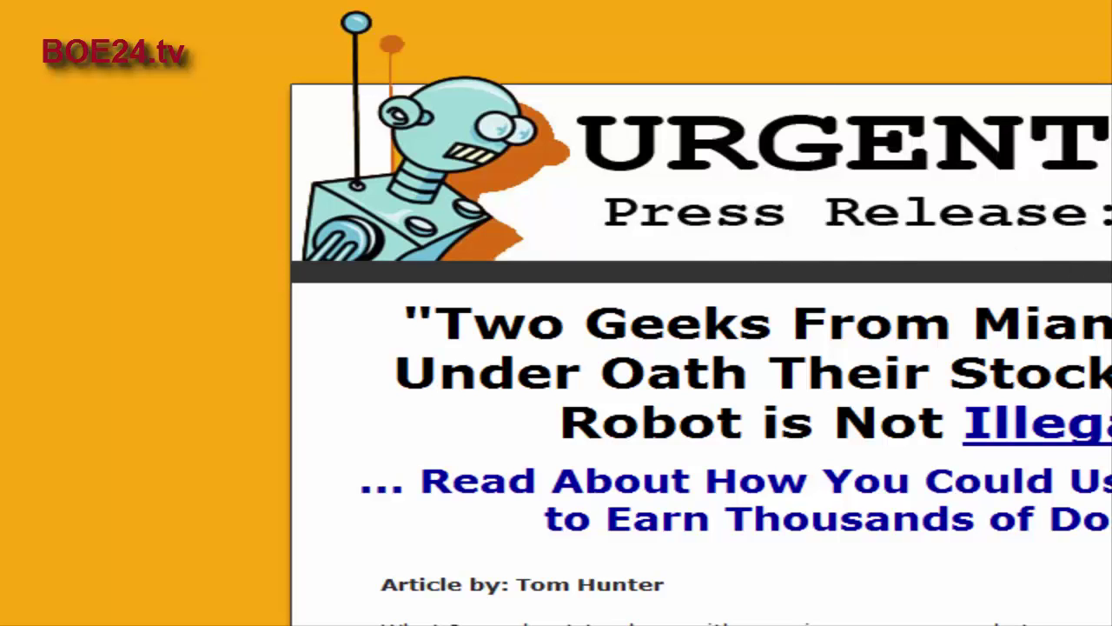
Scroll the sales page, continue to ClickBank checkout, and scroll down the payment form
scroll(701, 312, "down", 20)
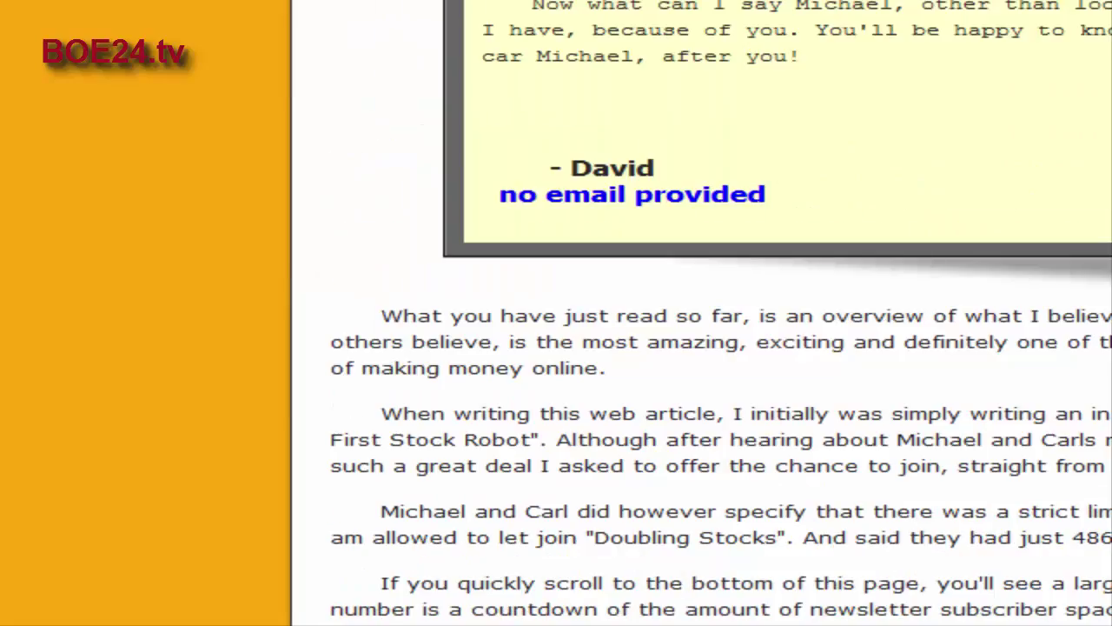
scroll(701, 312, "down", 20)
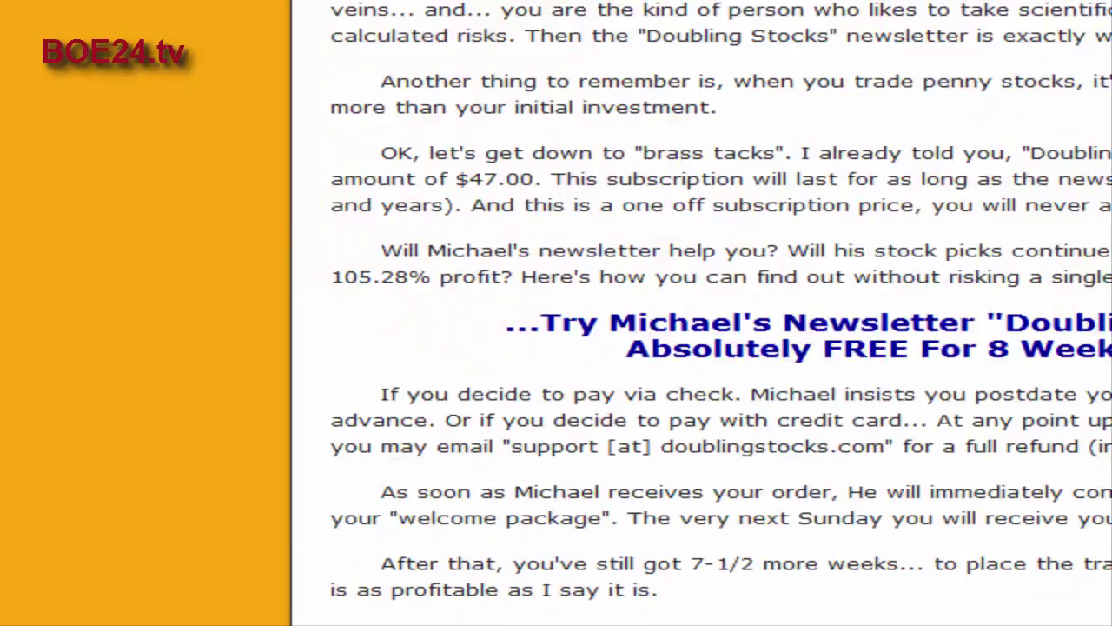
scroll(701, 313, "down", 18)
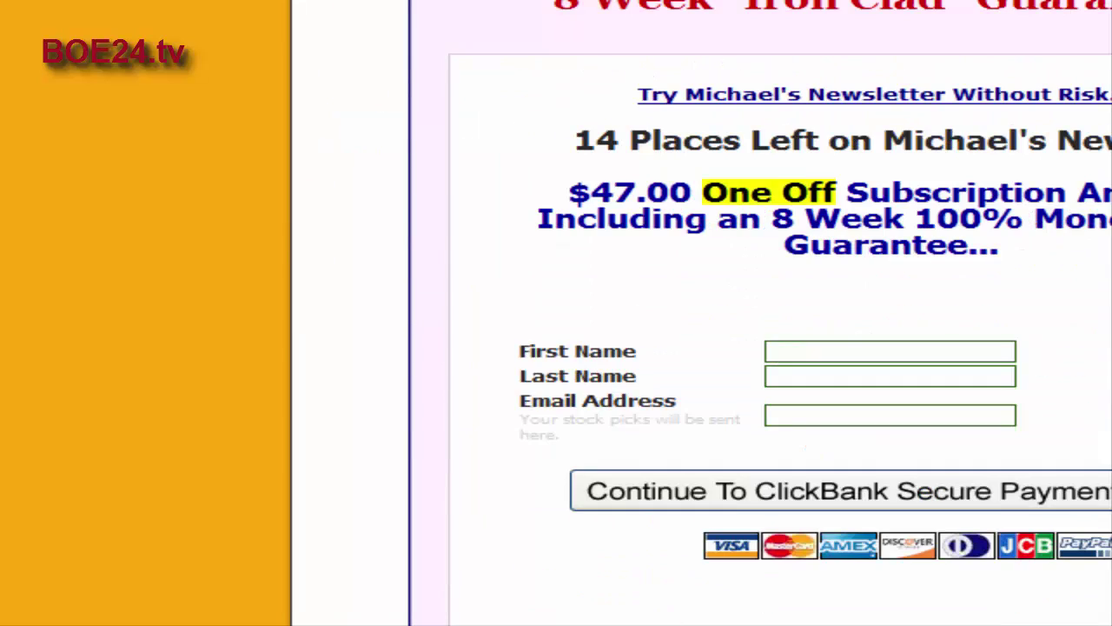
left_click(840, 490)
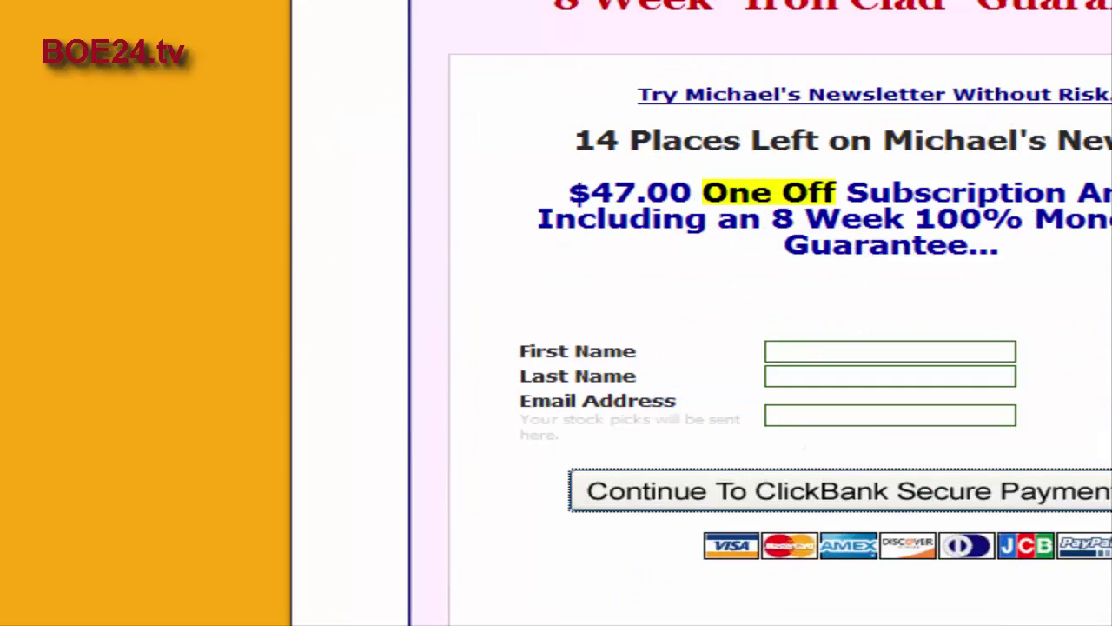
scroll(669, 313, "down", 6)
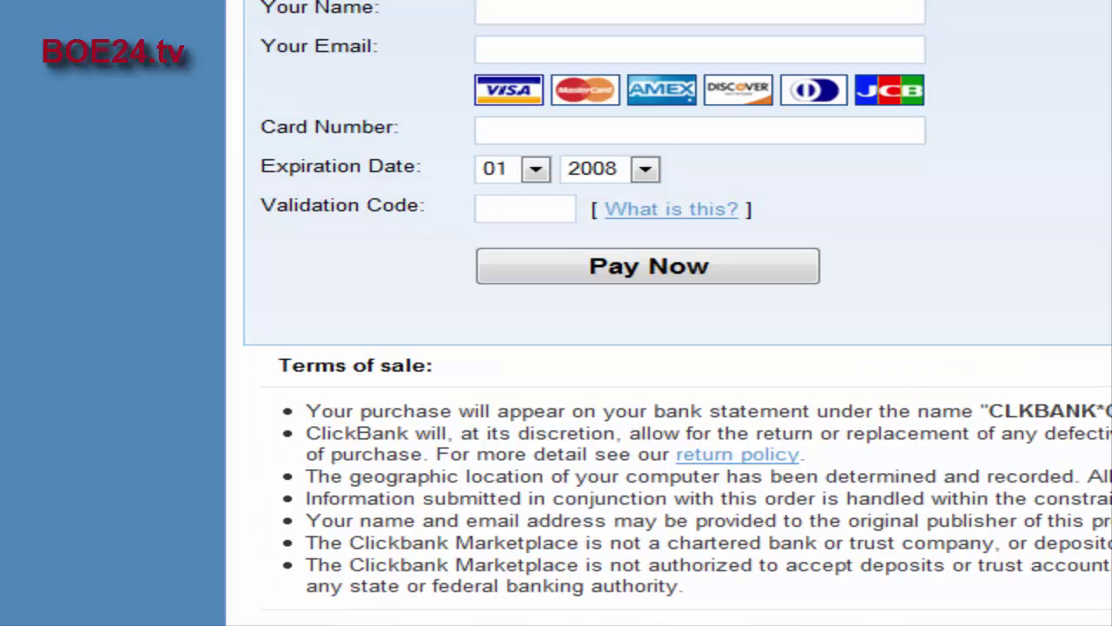